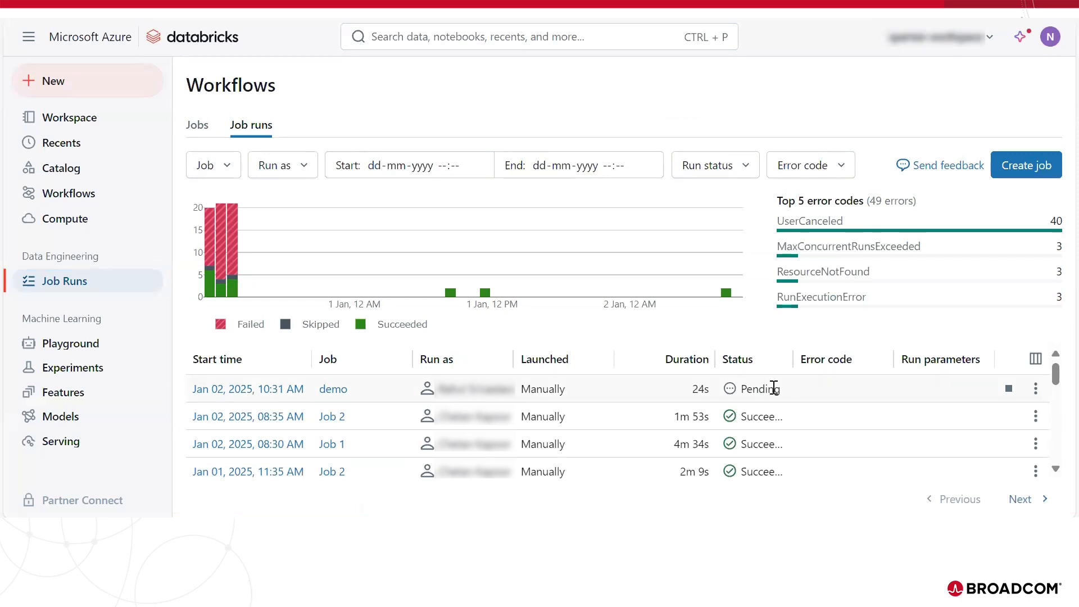
# Step: Open the demo job from the Databricks job runs list and look up its Job ID in the job details
pyautogui.click(334, 390)
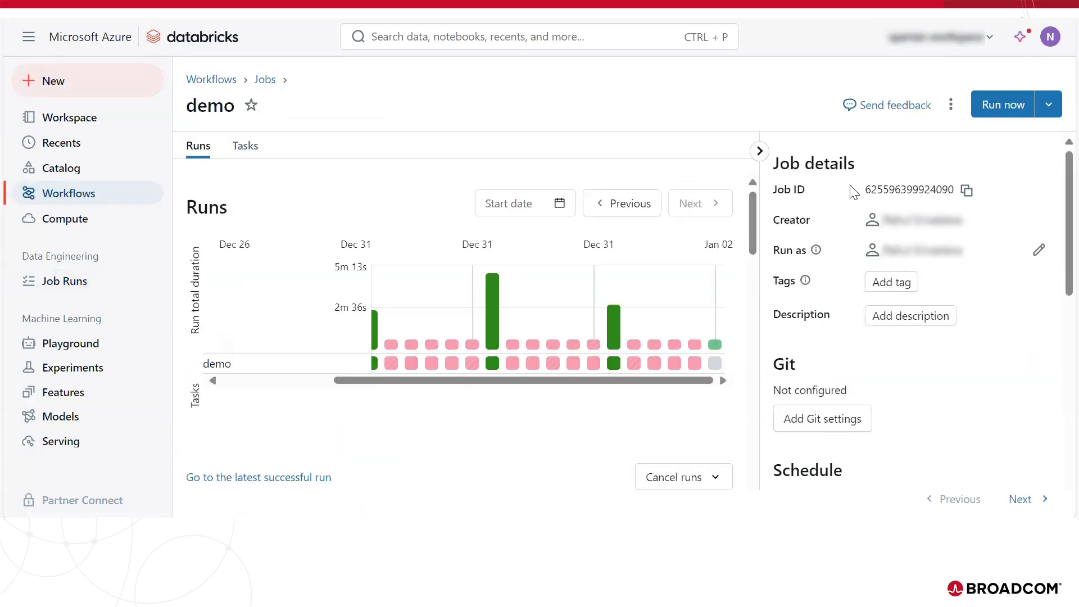
pyautogui.moveTo(864, 193); pyautogui.dragTo(951, 185)
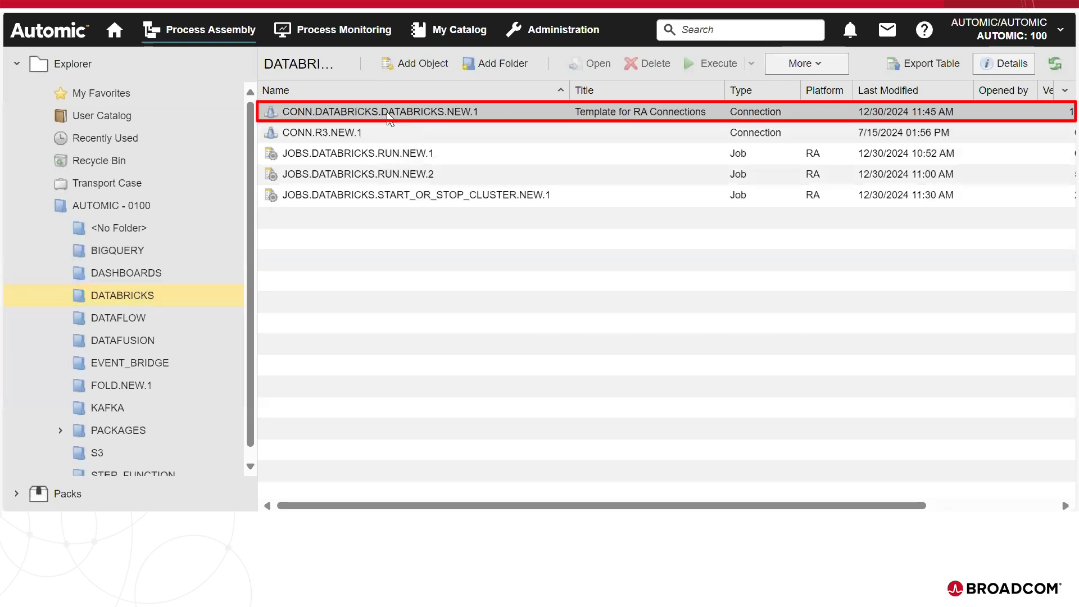
# Step: Switch to Automic, open the CONN.DATABRICKS.DATABRICKS.NEW.1 connection and review its available cloud types
pyautogui.doubleClick(388, 113)
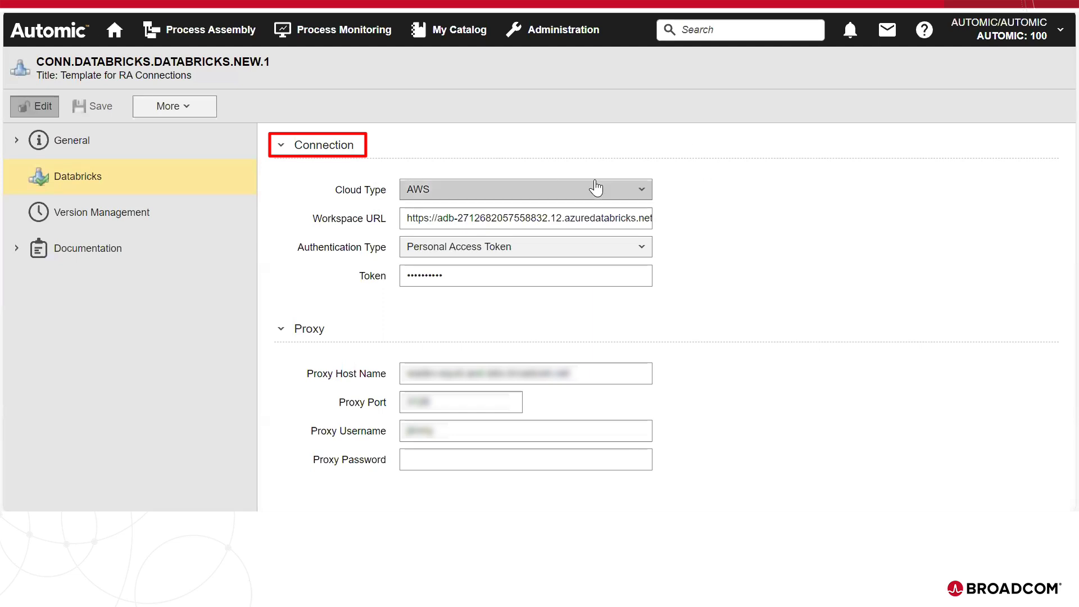
pyautogui.click(632, 195)
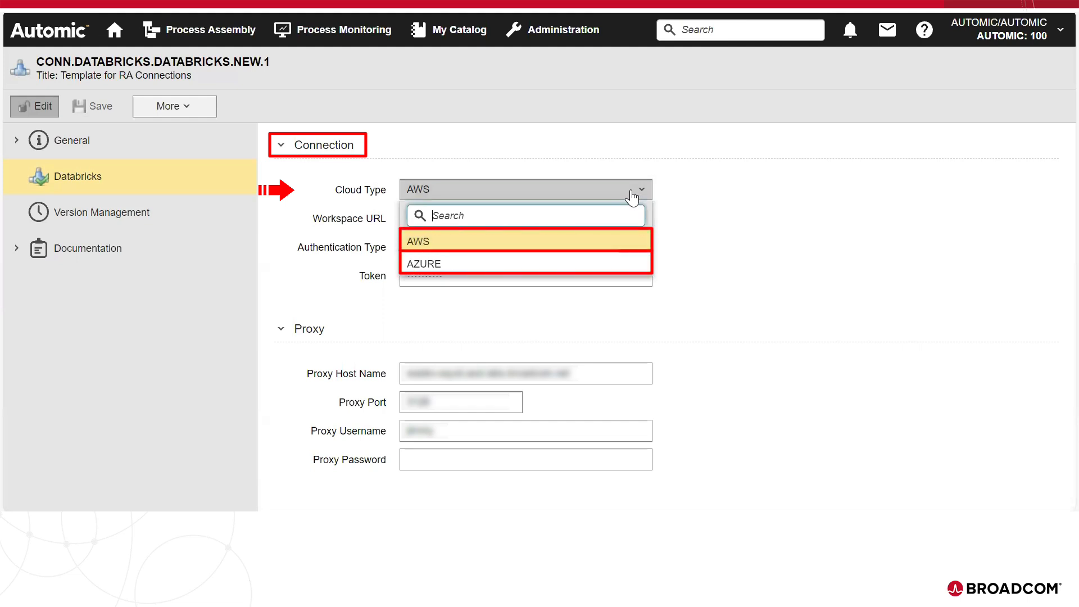
pyautogui.click(633, 194)
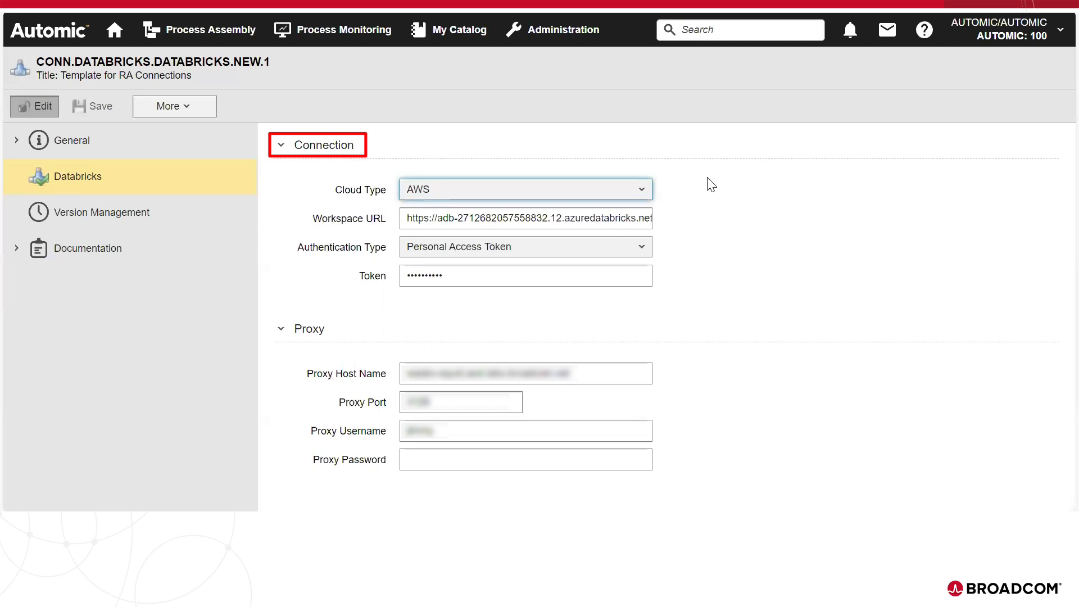
# Step: Try the AZURE cloud type, review its authentication type and OAuth2 options, and set the cloud type back to AWS
pyautogui.click(641, 189)
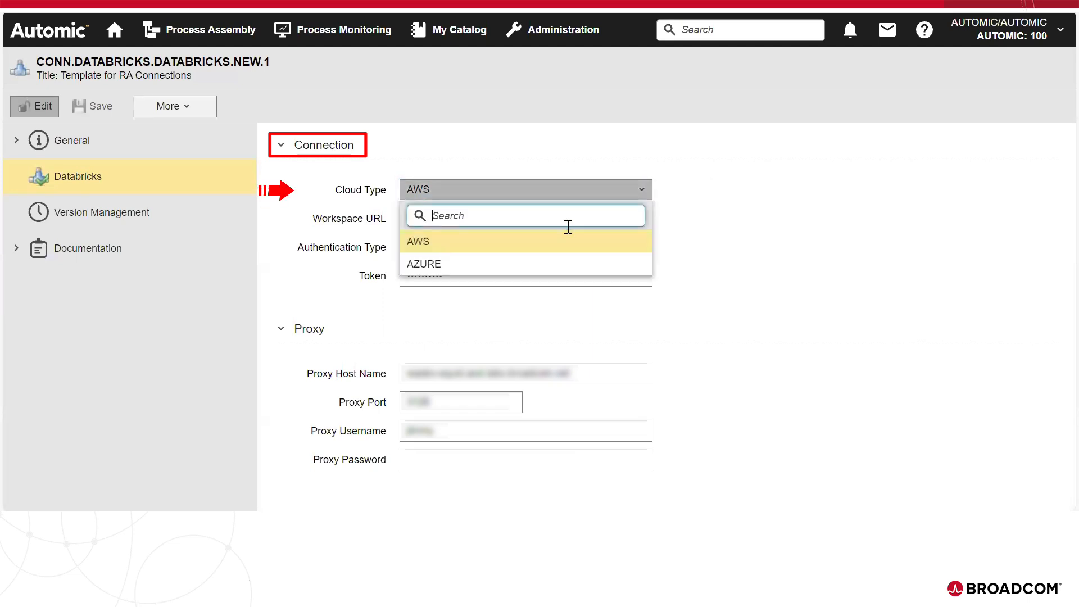
pyautogui.click(547, 265)
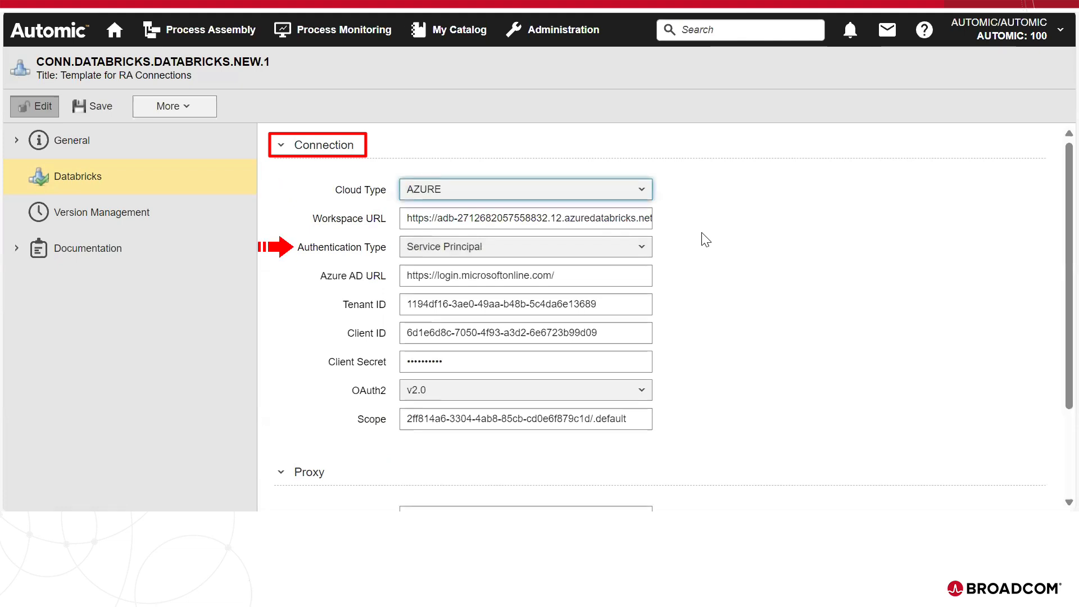
pyautogui.click(625, 255)
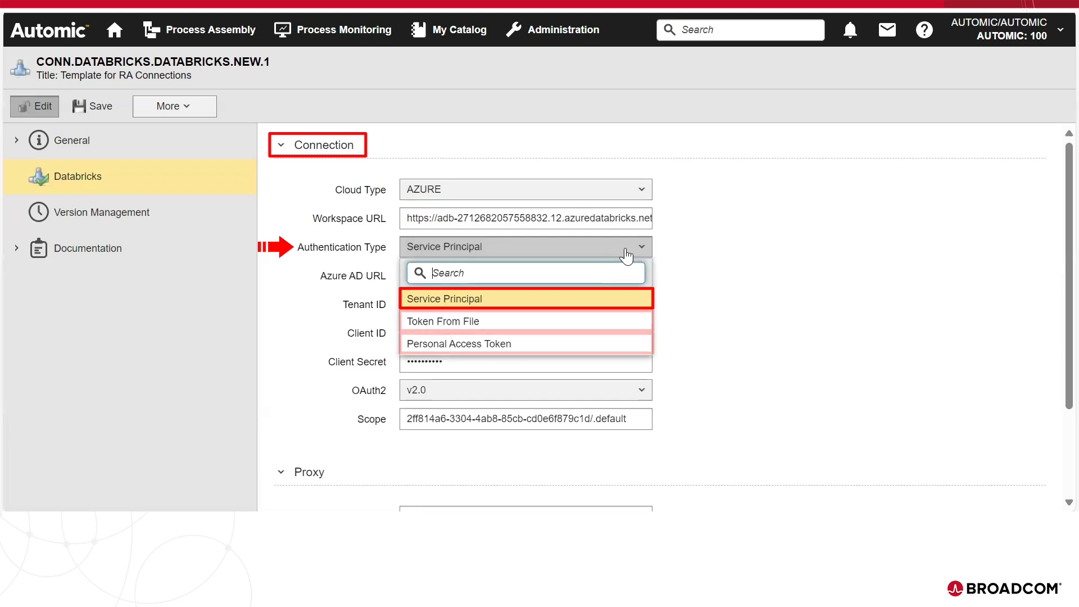
pyautogui.click(626, 251)
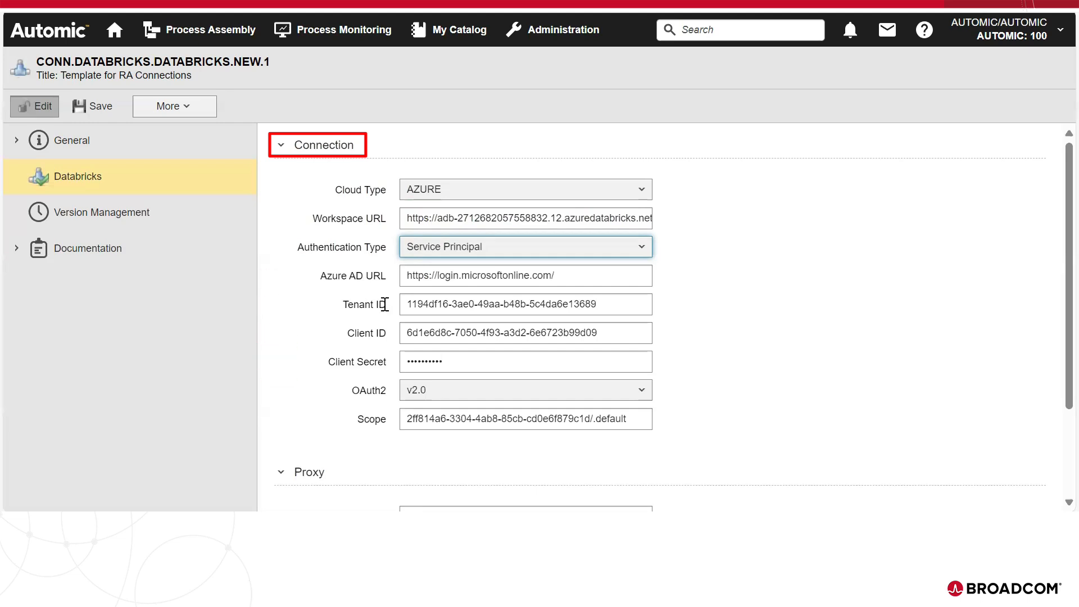
pyautogui.moveTo(387, 389); pyautogui.dragTo(361, 390)
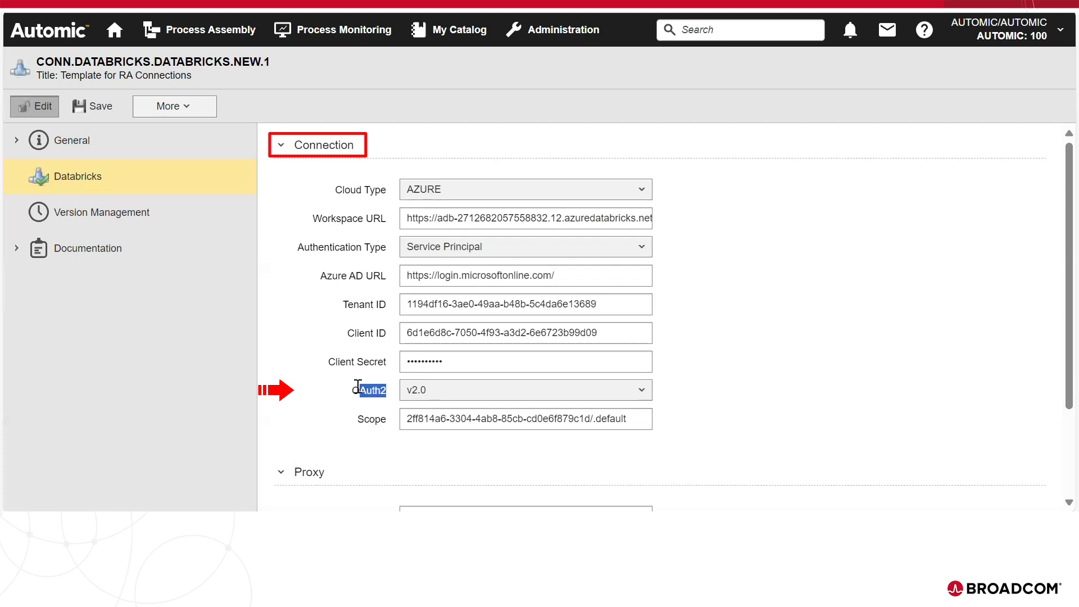
pyautogui.click(430, 398)
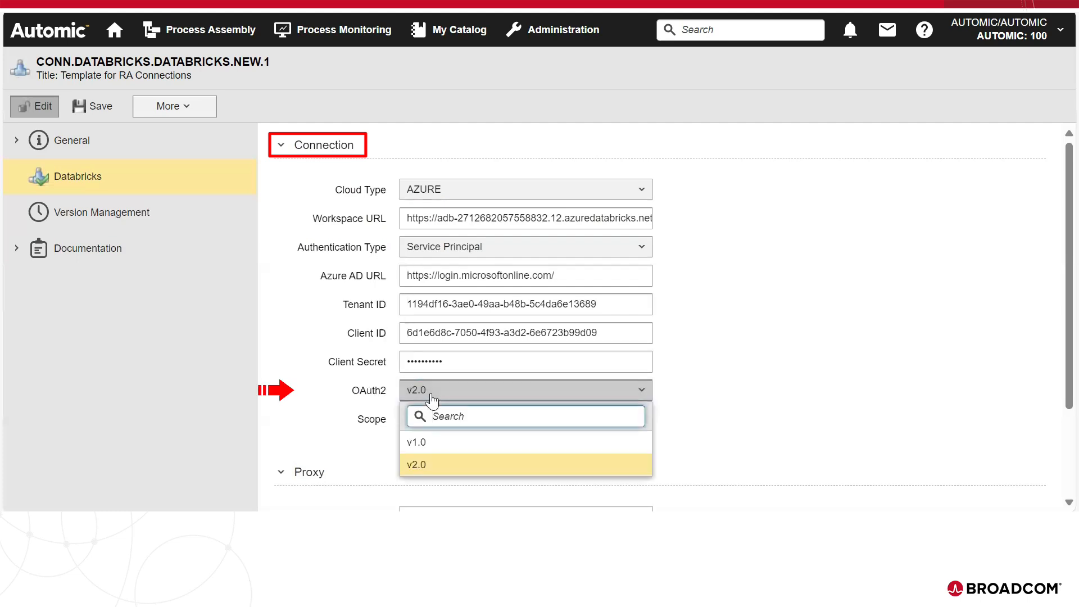
pyautogui.click(432, 399)
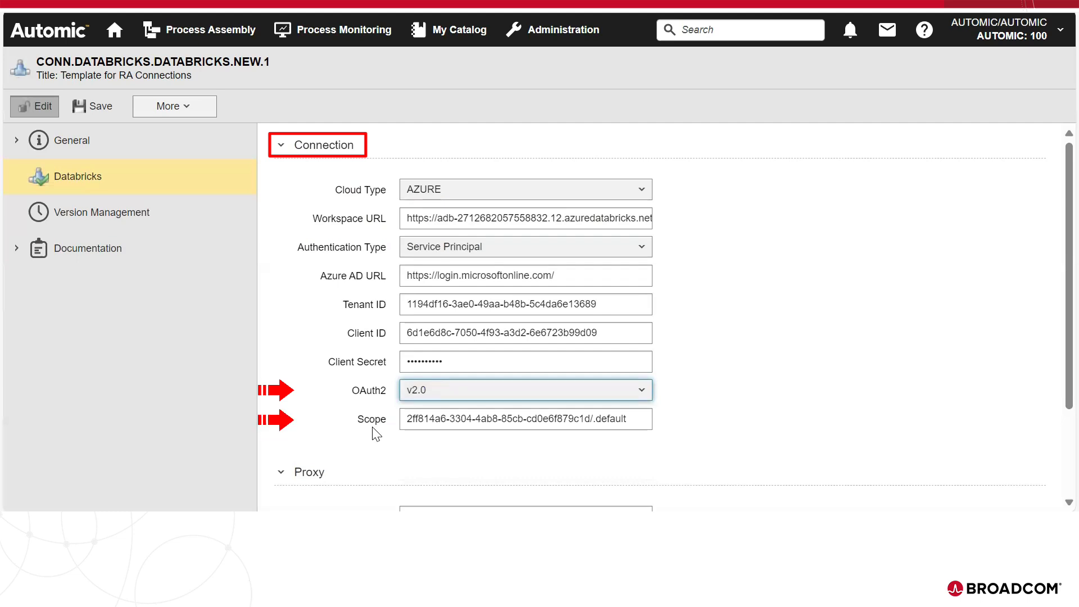
pyautogui.click(440, 194)
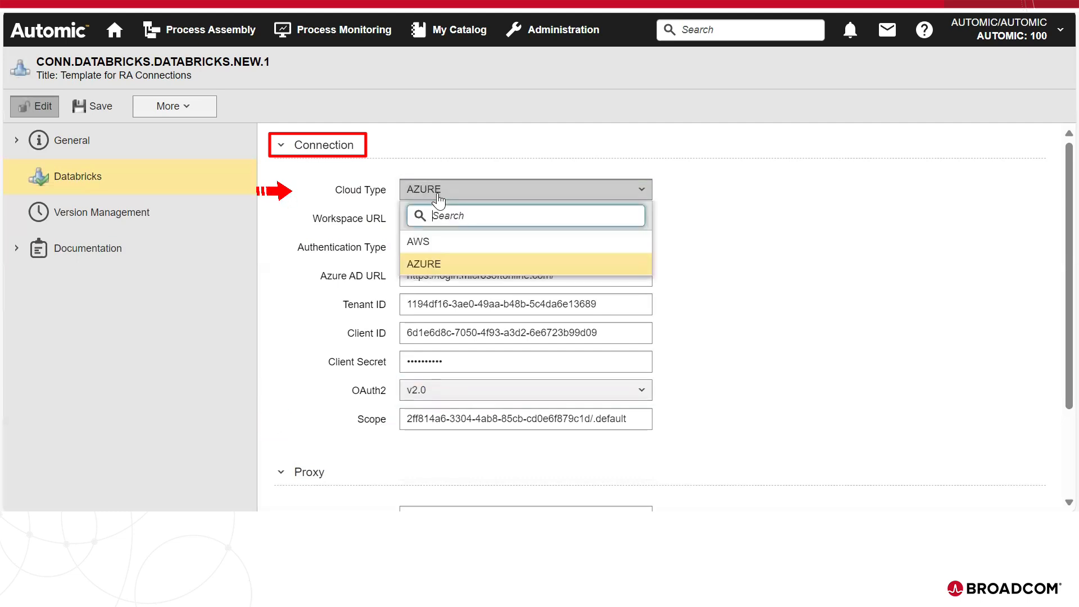
pyautogui.click(444, 242)
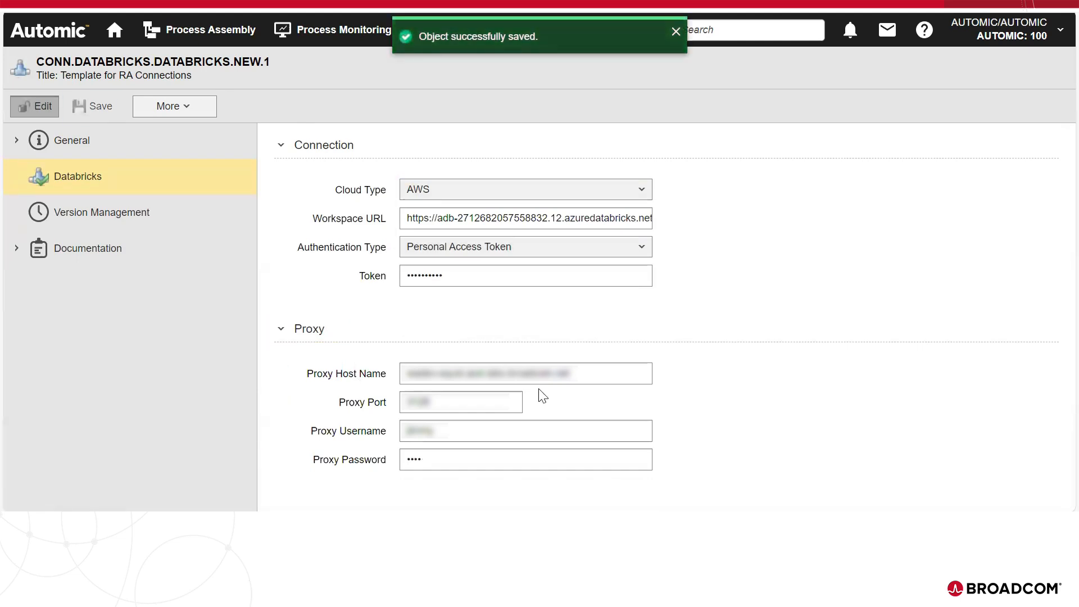
# Step: Return to the DATABRICKS folder in Process Assembly and open the JOBS.DATABRICKS.RUN.NEW.1 job
pyautogui.click(180, 46)
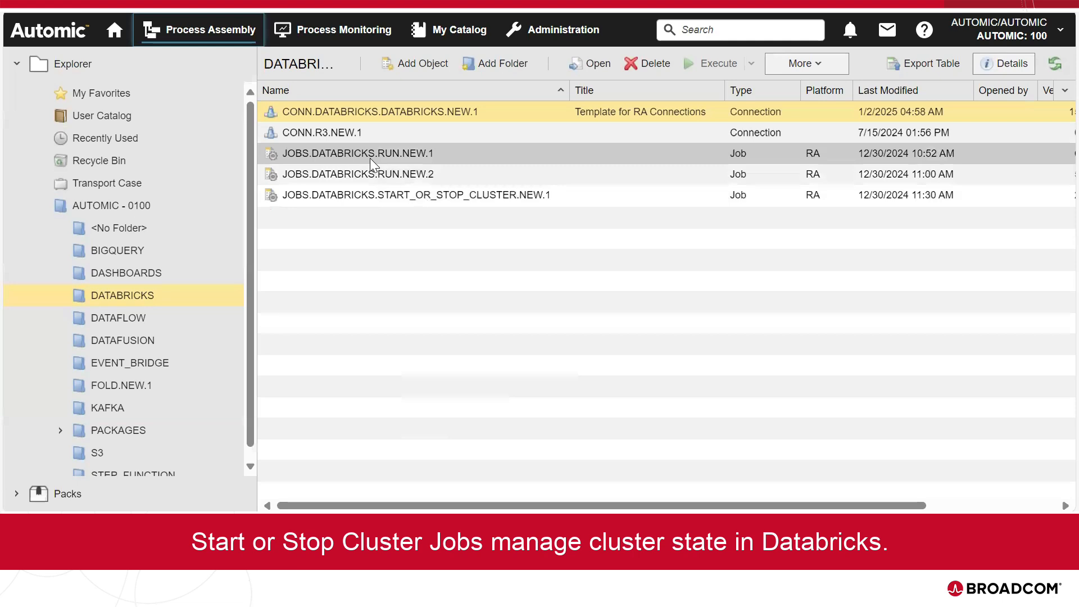
pyautogui.doubleClick(370, 157)
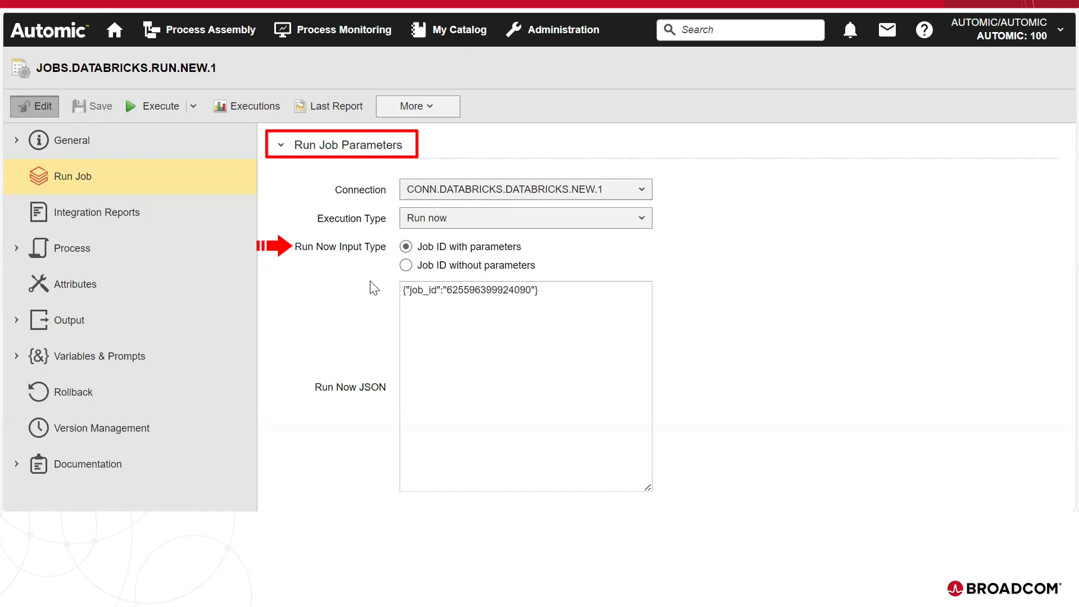
pyautogui.click(404, 265)
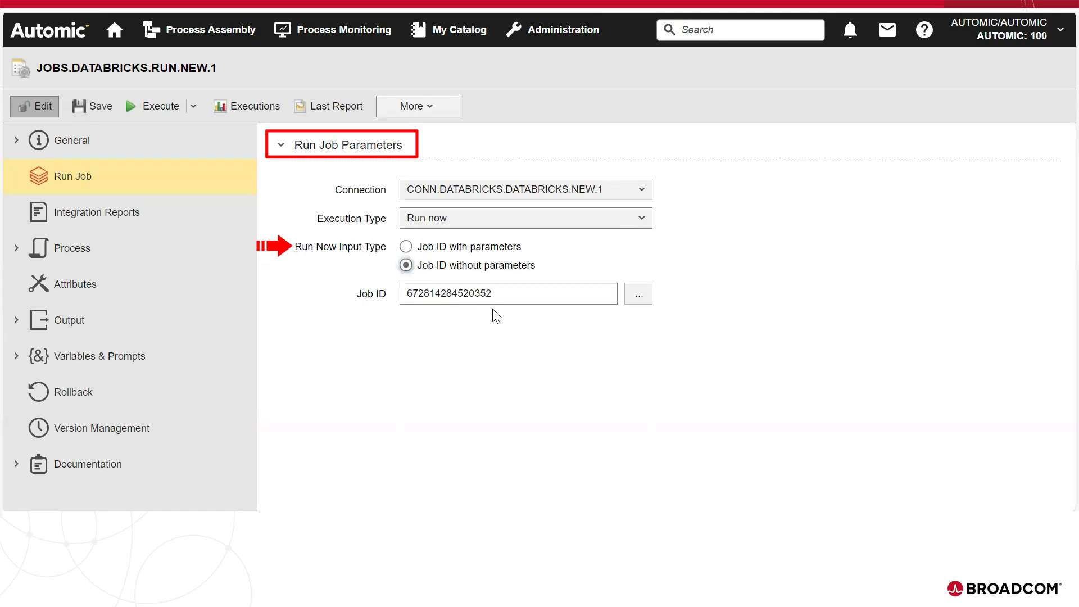
pyautogui.moveTo(493, 293); pyautogui.dragTo(354, 282)
pyautogui.hotkey('ctrl', 'c')
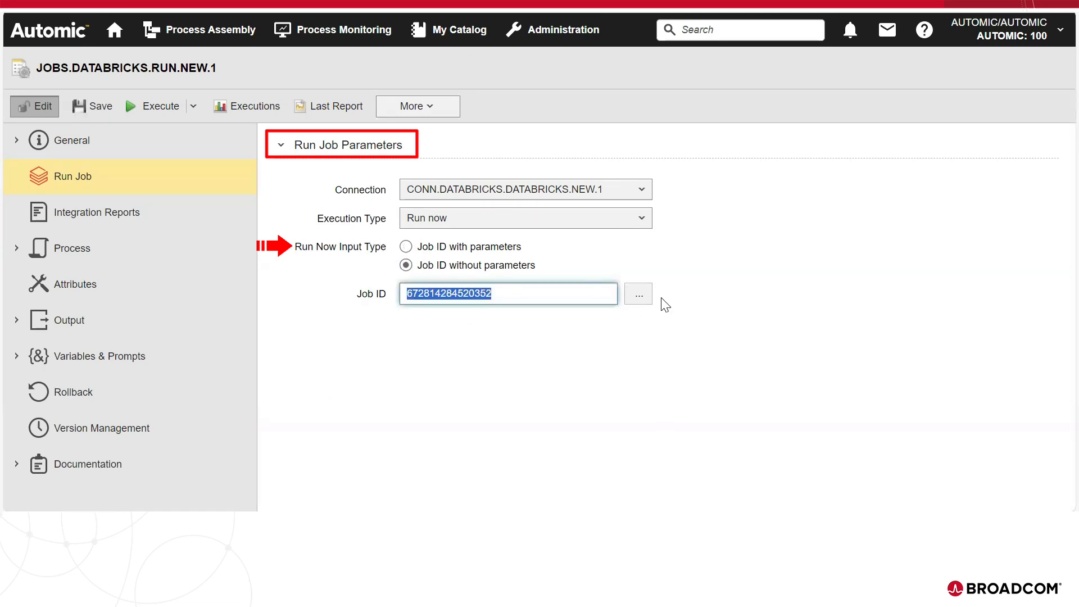
pyautogui.click(640, 302)
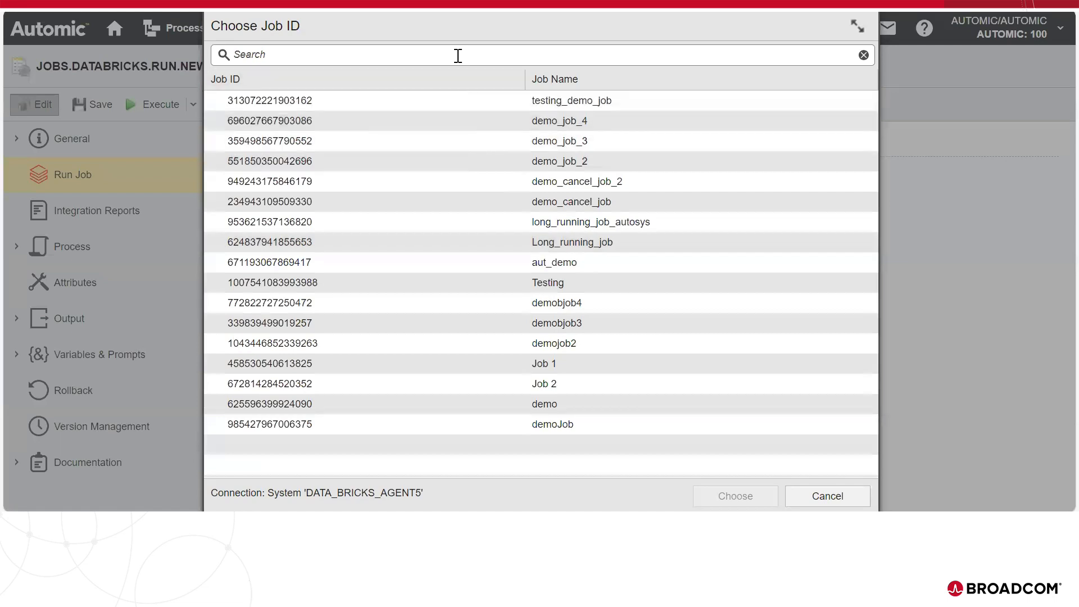
pyautogui.click(456, 56)
pyautogui.hotkey('ctrl', 'v')
pyautogui.click(366, 101)
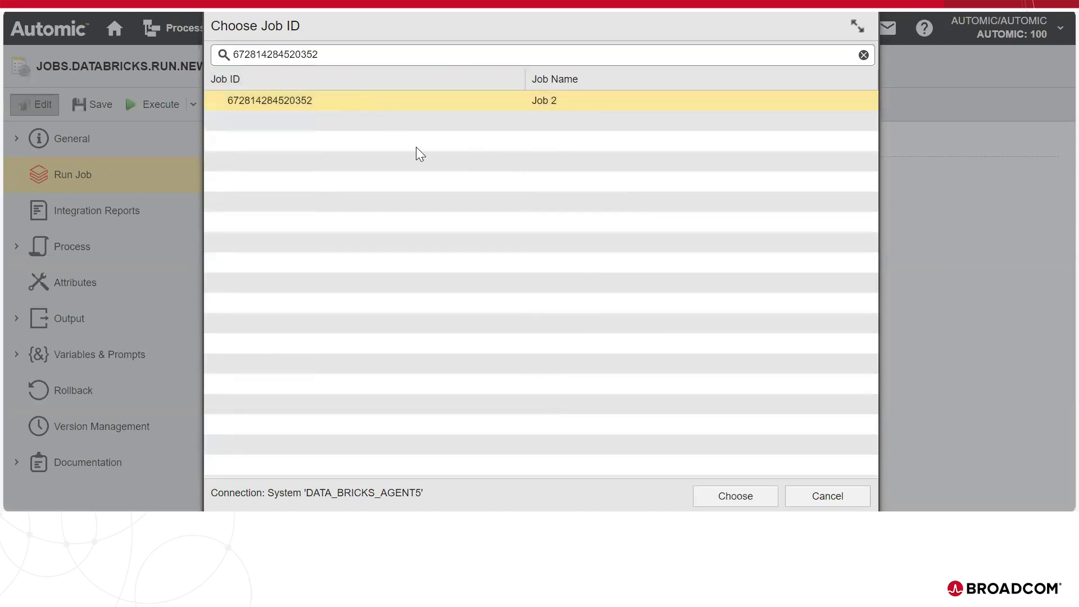
pyautogui.click(715, 499)
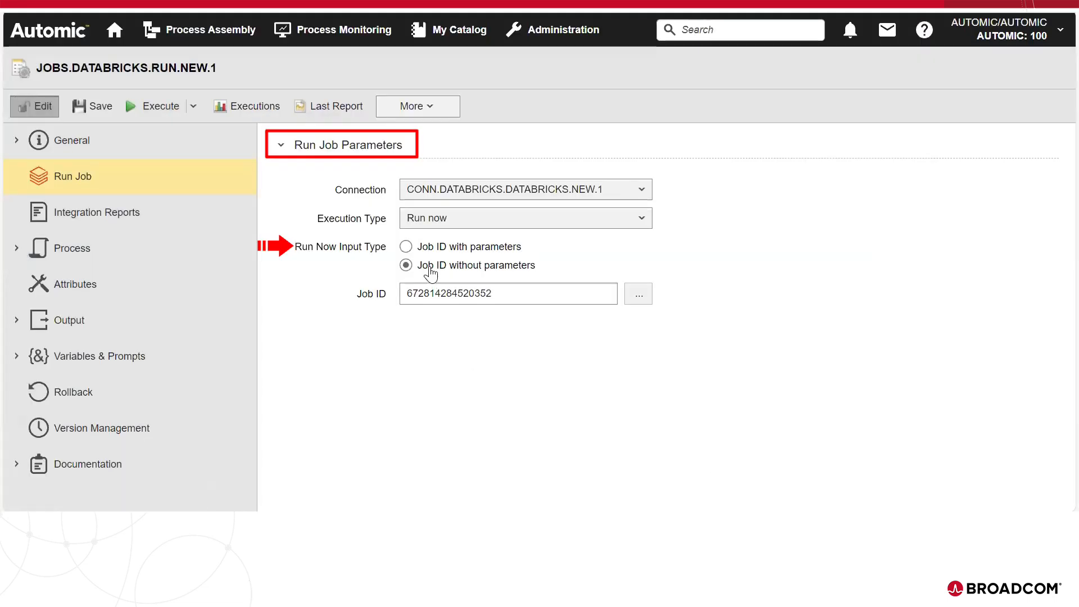
# Step: Set the Run Now input type to Job ID with parameters, and save and execute the job
pyautogui.click(420, 247)
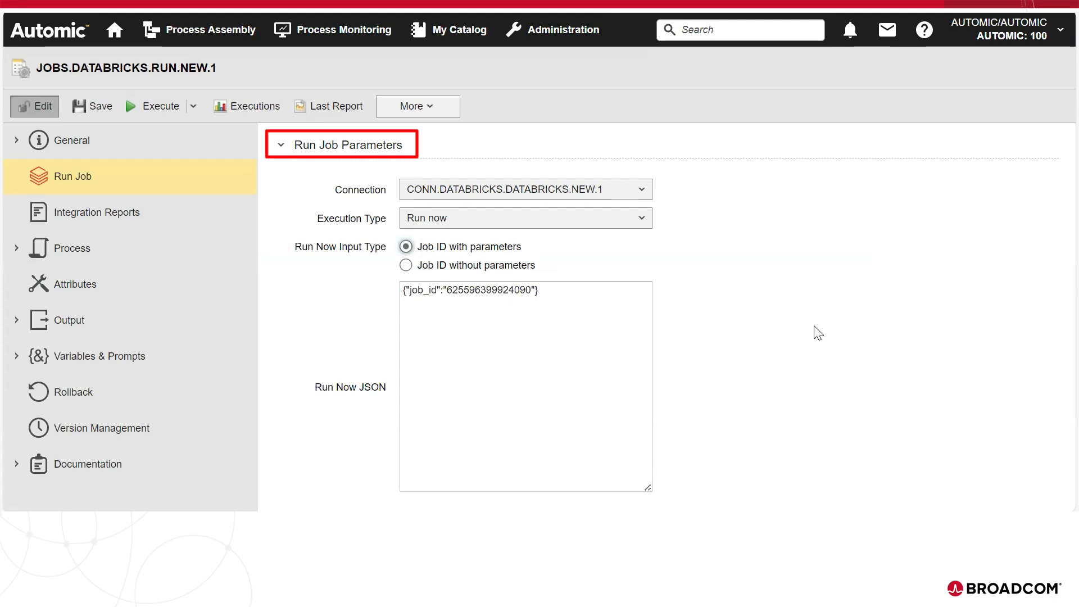
pyautogui.click(167, 111)
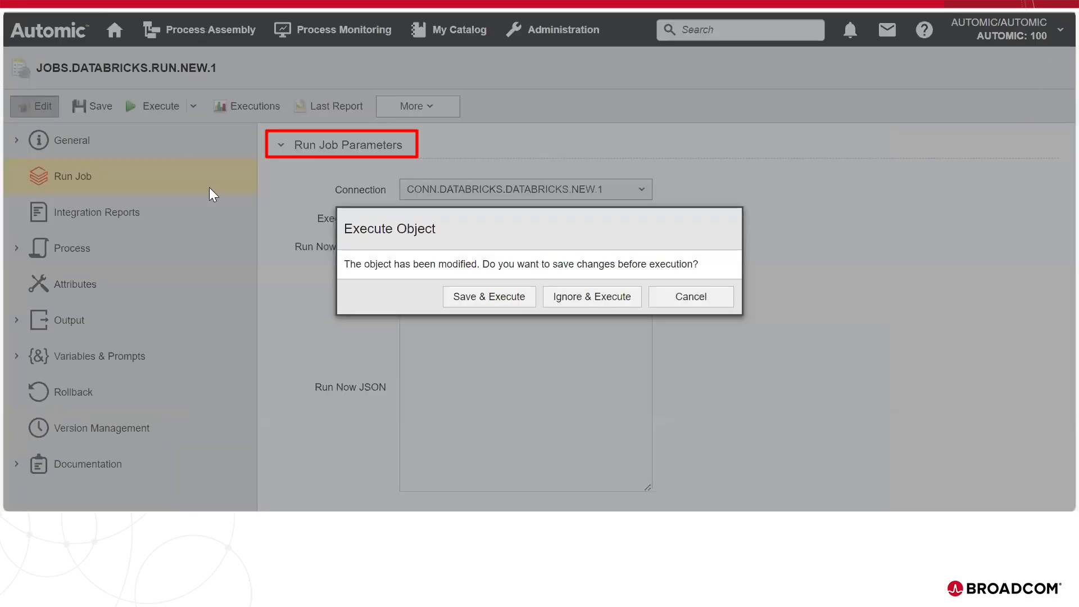
pyautogui.click(449, 294)
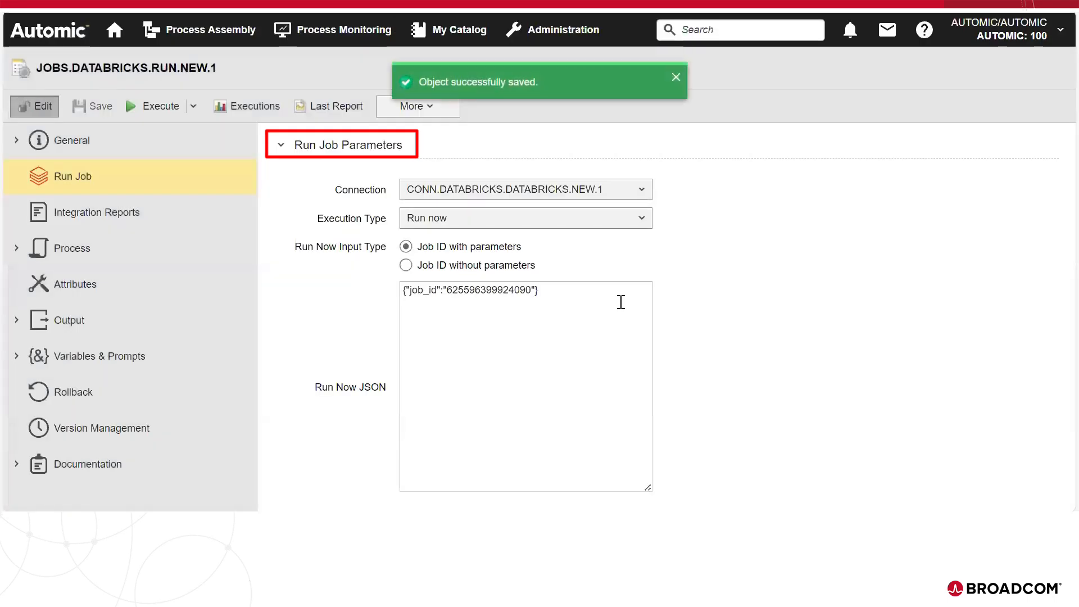
# Step: Open the executions of JOBS.DATABRICKS.RUN.NEW.1 and check the status of the most recent run
pyautogui.click(237, 112)
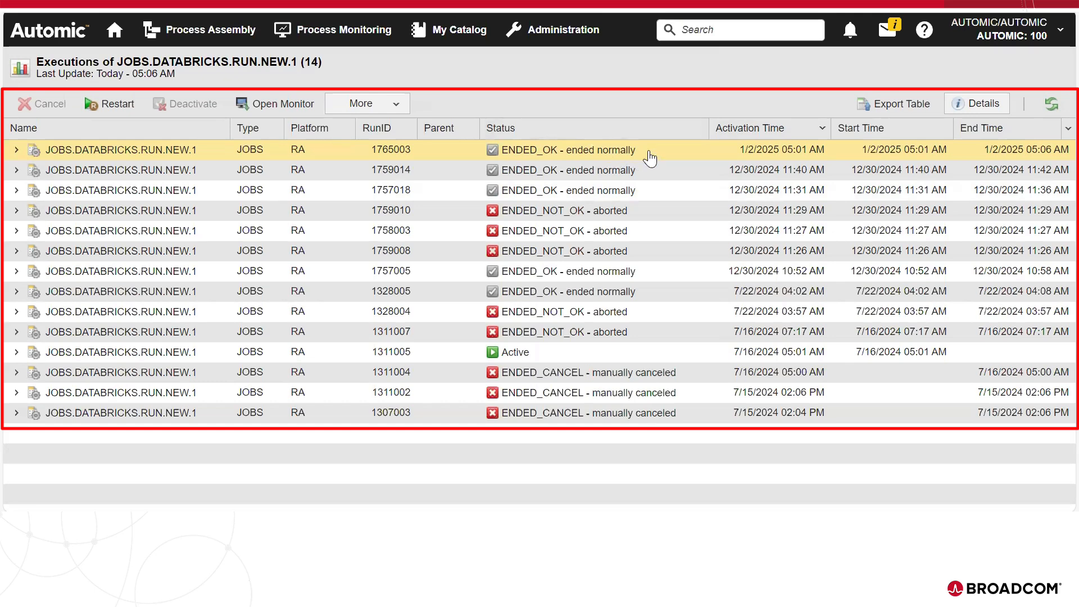
pyautogui.moveTo(637, 151); pyautogui.dragTo(504, 154)
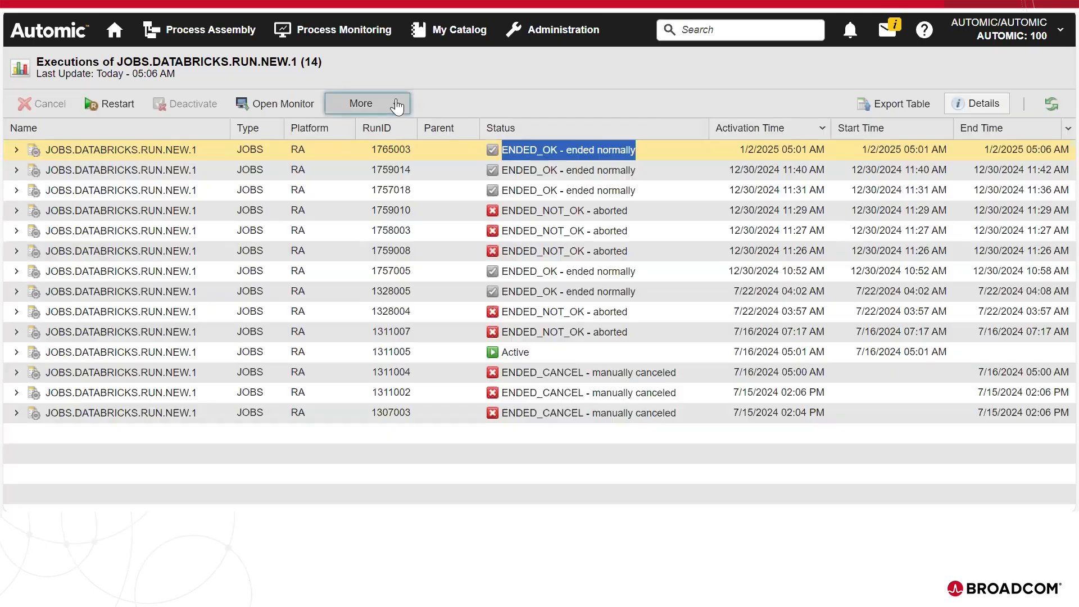
# Step: Open the report of the most recent run, read it to the end and switch to another report type
pyautogui.click(396, 105)
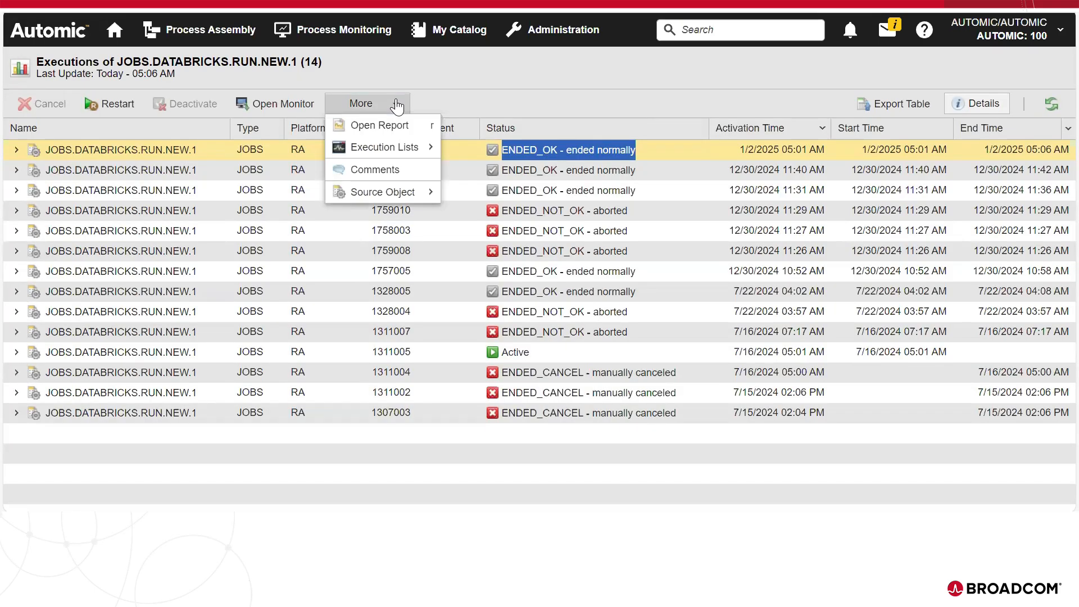
pyautogui.click(388, 125)
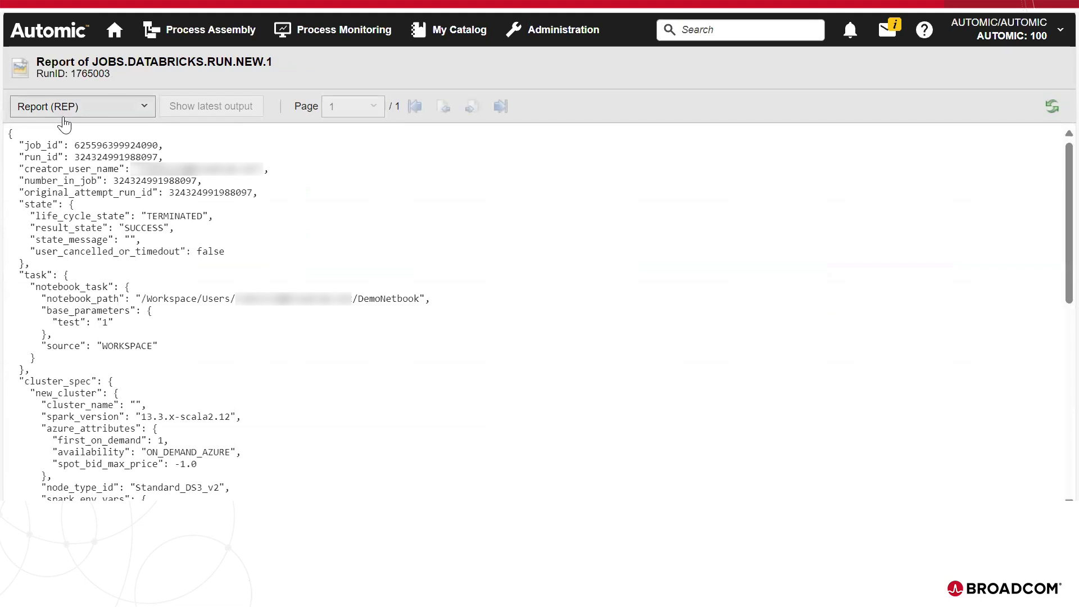
pyautogui.scroll(-3, 203, 301)
pyautogui.scroll(-5, 203, 301)
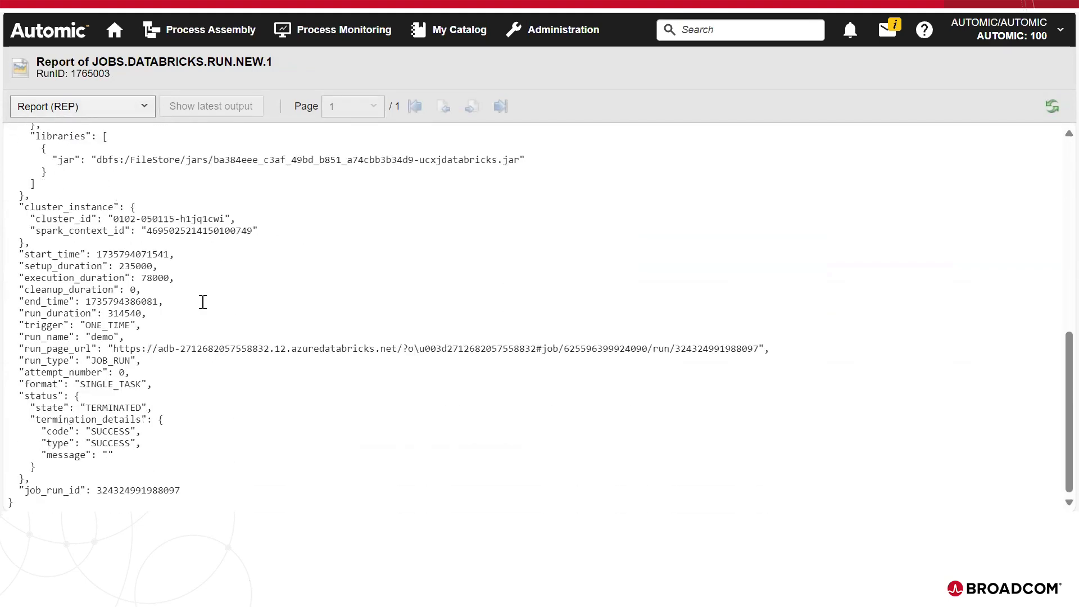
pyautogui.click(144, 106)
pyautogui.click(137, 150)
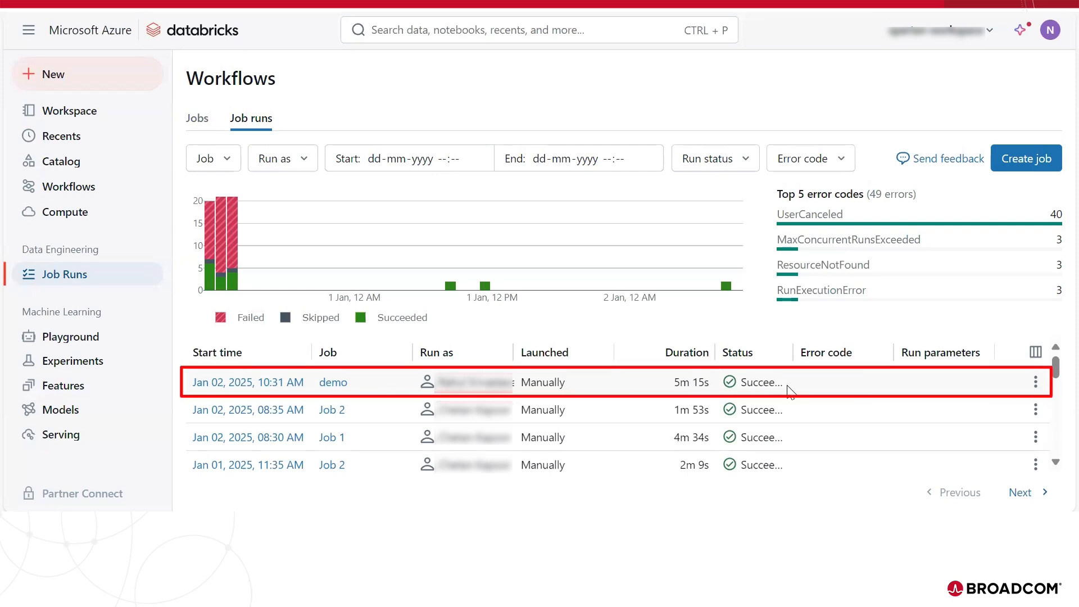
# Step: Switch to the Databricks job runs list and check the status of the latest demo run
pyautogui.moveTo(790, 391); pyautogui.dragTo(743, 390)
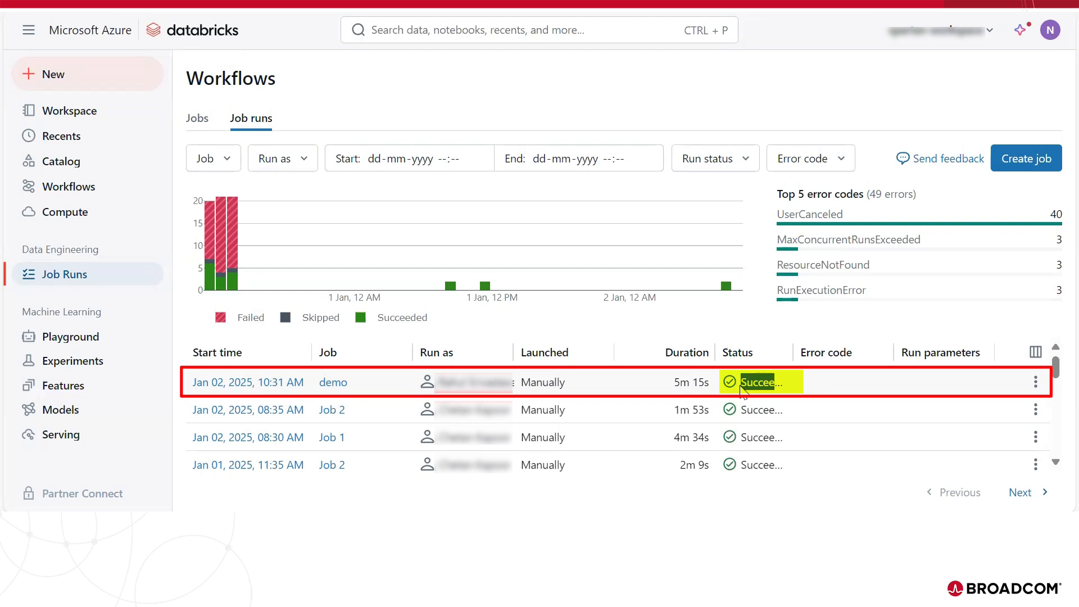